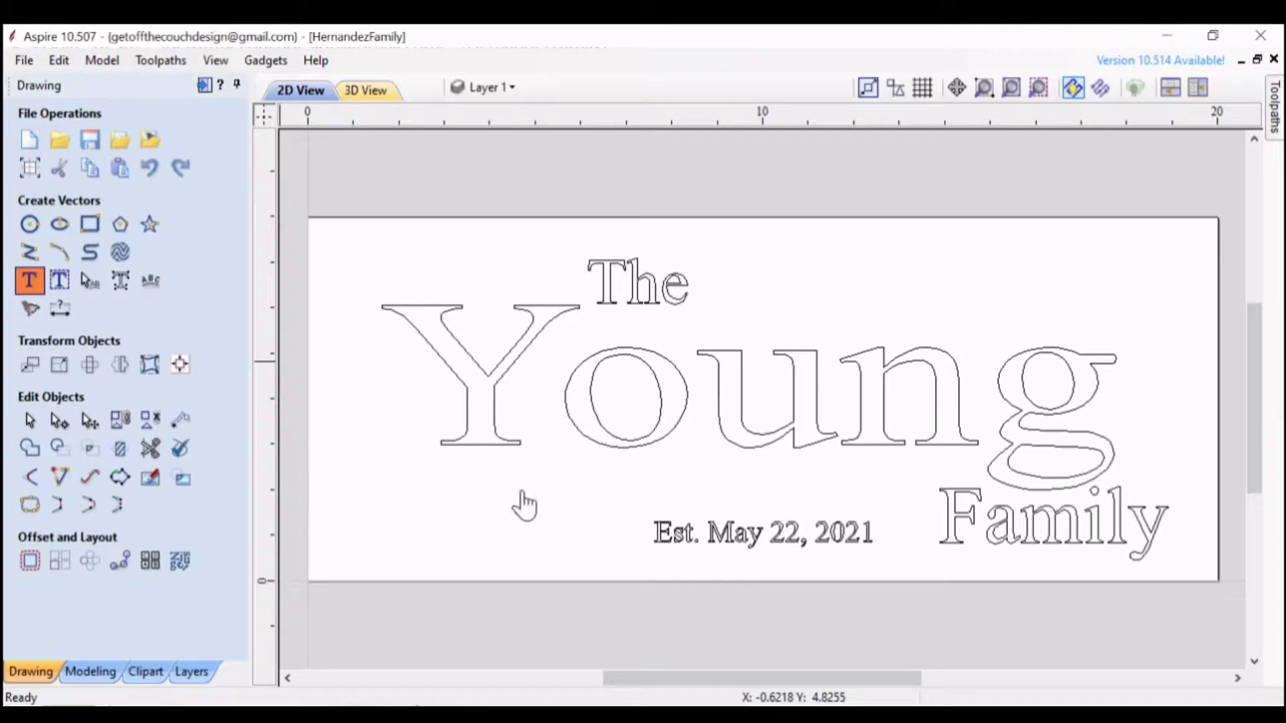
# Add the new family surname as centered Times New Roman text and enlarge it over the old surname to about 13.7 inches wide.
pyautogui.write('Plouffe')
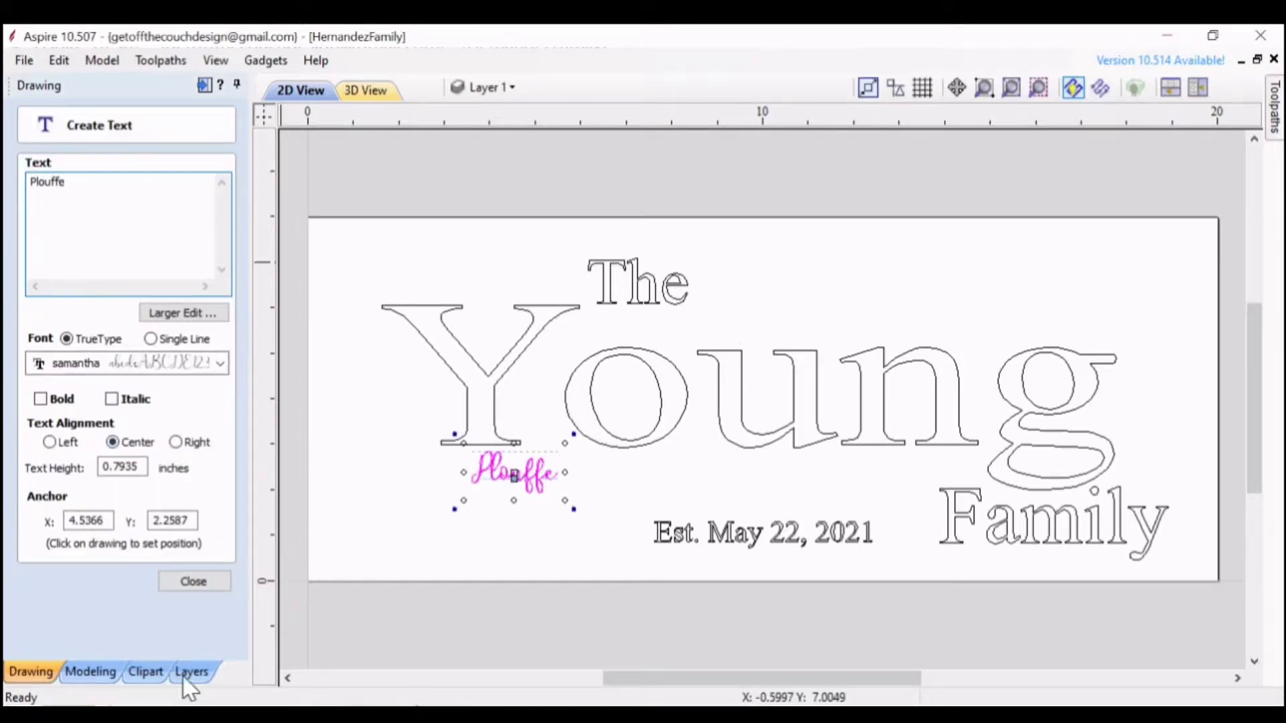
pyautogui.click(219, 364)
pyautogui.click(335, 538)
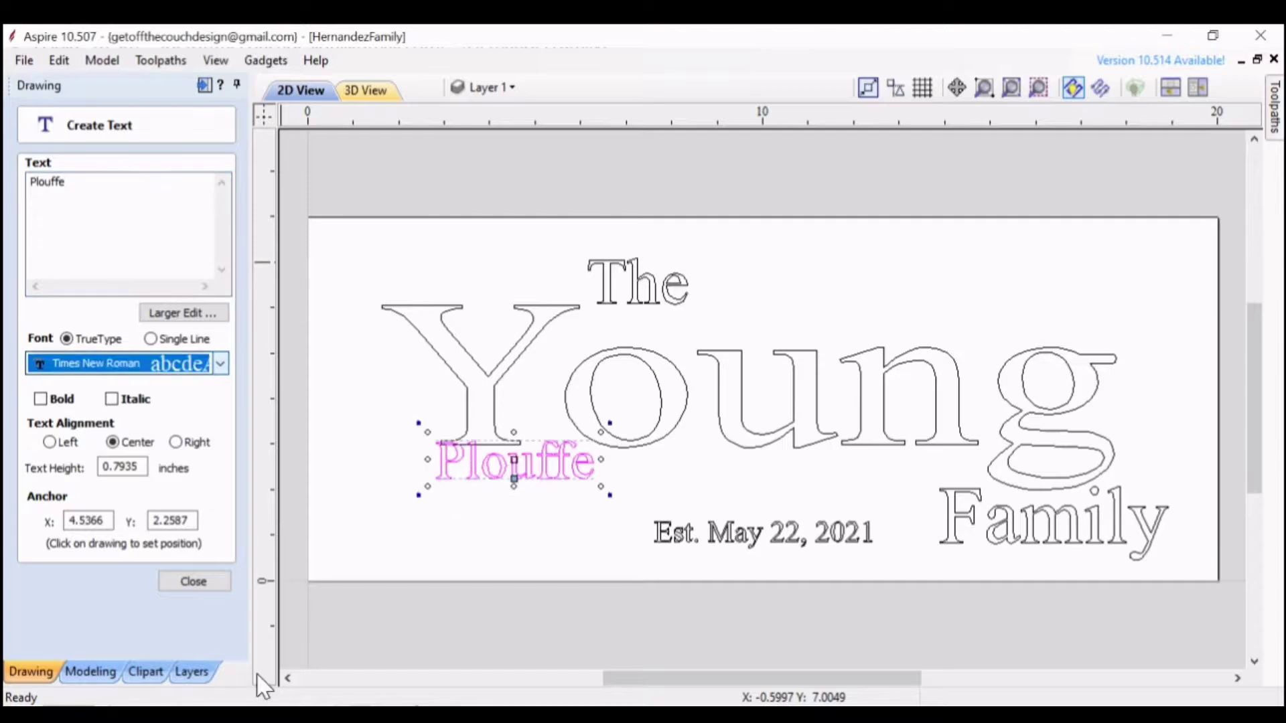
pyautogui.click(193, 581)
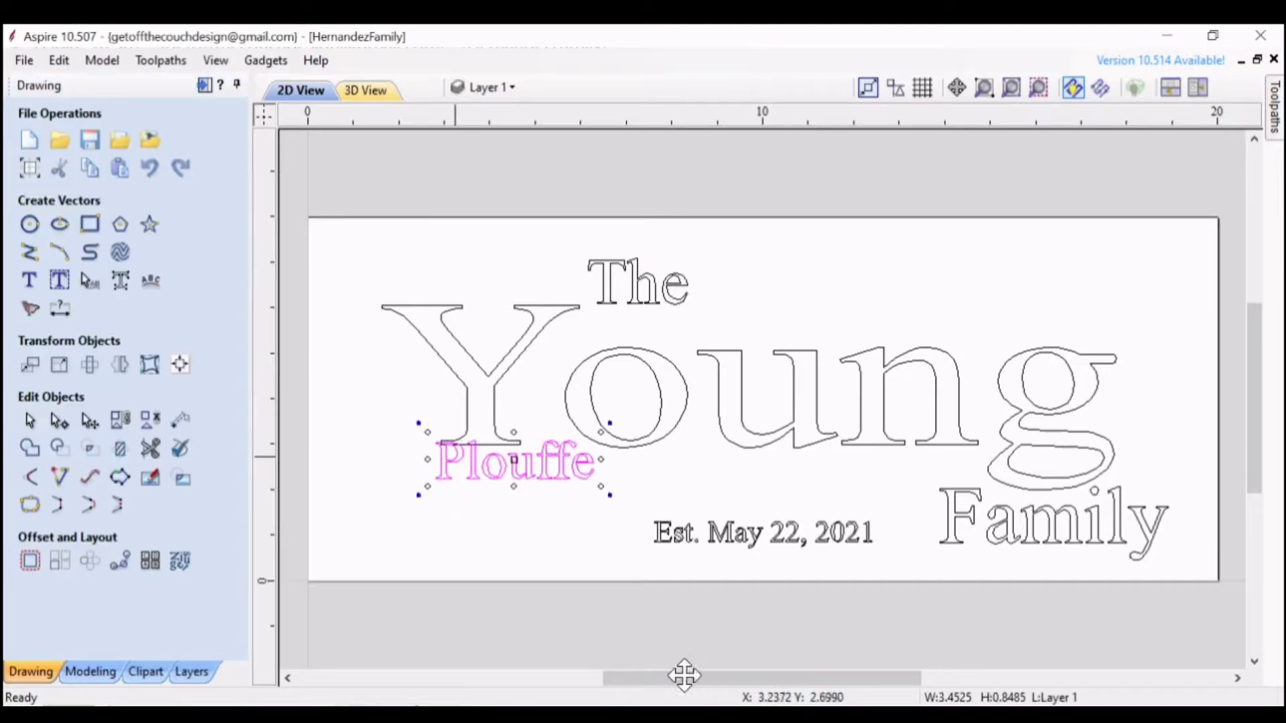
pyautogui.moveTo(428, 433); pyautogui.dragTo(931, 409)
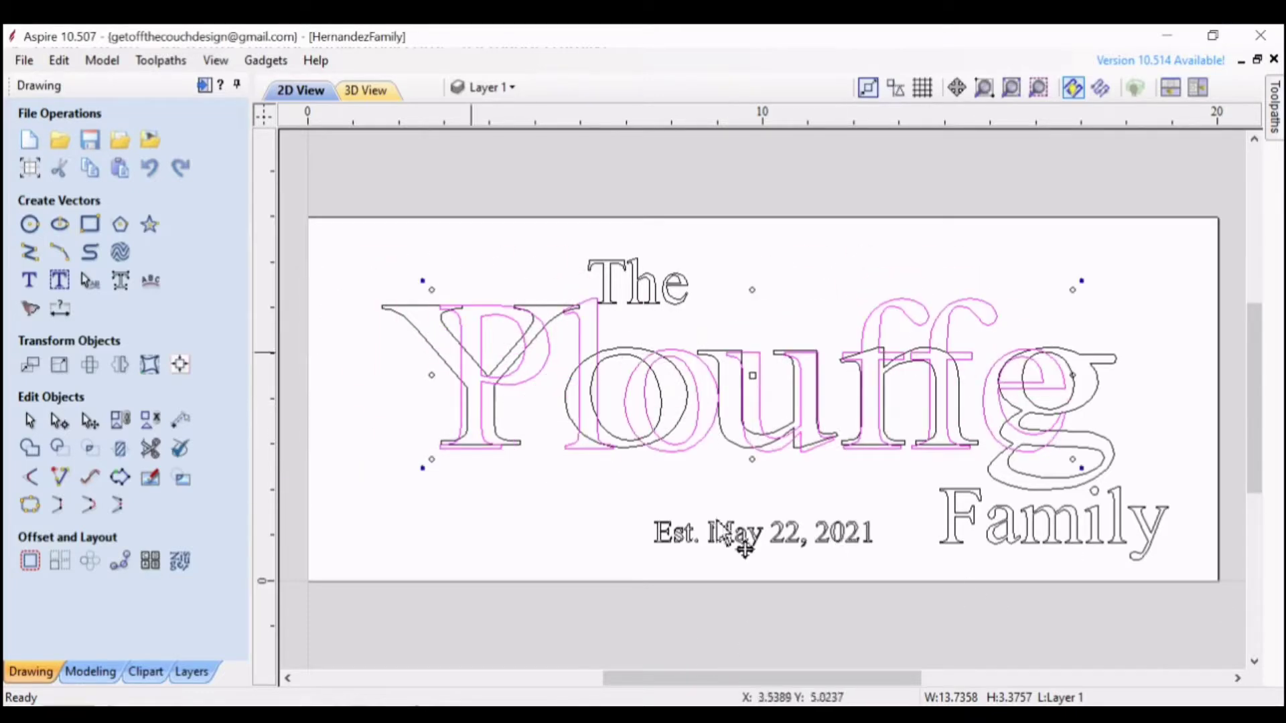
# Delete all letter outlines of the old surname that overlap the new surname text.
pyautogui.click(438, 356)
pyautogui.press('Delete')
pyautogui.click(622, 347)
pyautogui.press('Delete')
pyautogui.click(762, 401)
pyautogui.click(713, 353)
pyautogui.press('Delete')
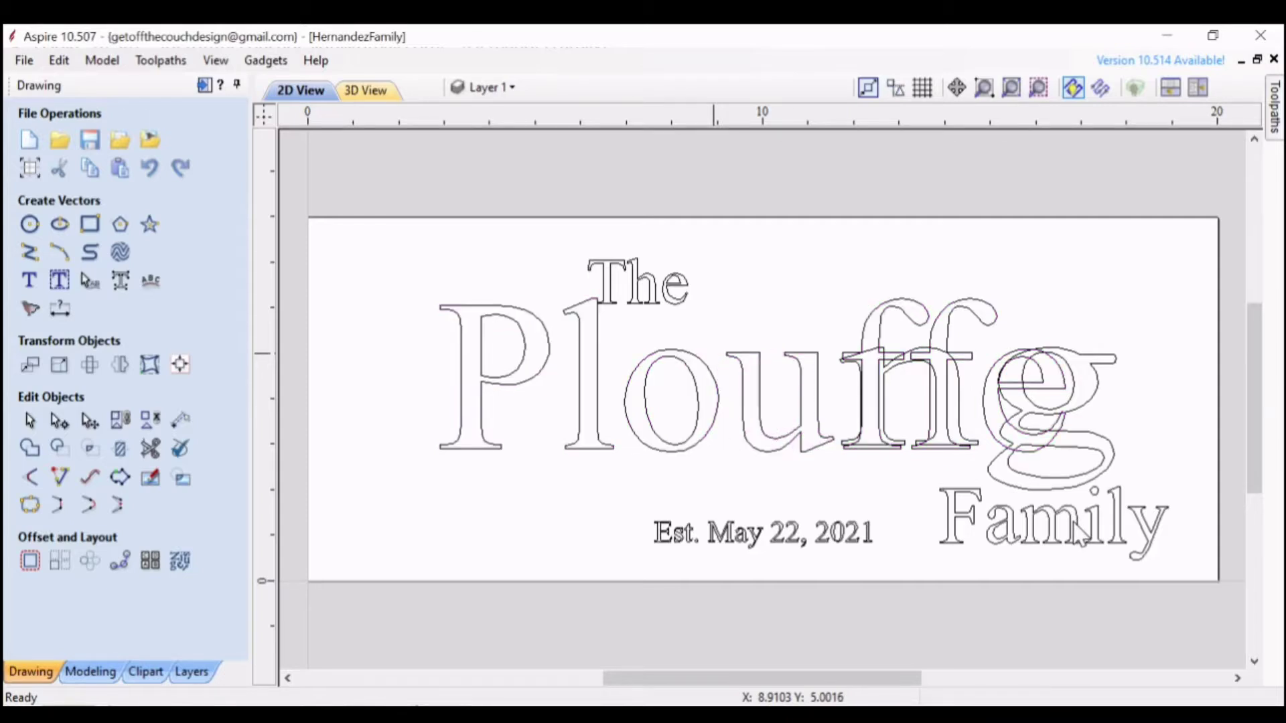
pyautogui.click(908, 364)
pyautogui.press('Delete')
pyautogui.click(1086, 404)
pyautogui.press('Delete')
# Lower the new surname slightly and widen it to about 15.3 inches between "The" and "Family".
pyautogui.click(671, 445)
pyautogui.moveTo(670, 444); pyautogui.dragTo(641, 461)
pyautogui.moveTo(1044, 391); pyautogui.dragTo(1106, 391)
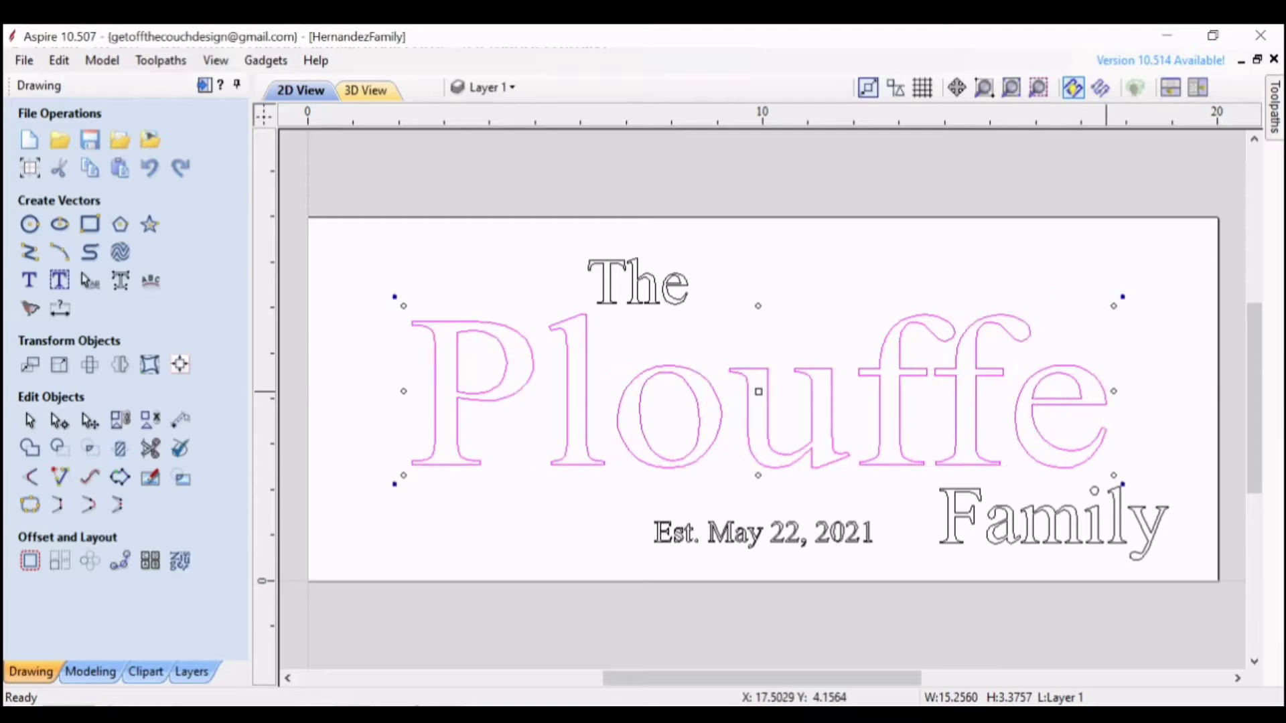
# Create the text "Est. May 1, 1982" as a replacement for the sign's establishment date.
pyautogui.click(757, 285)
pyautogui.click(615, 304)
pyautogui.click(684, 297)
pyautogui.click(719, 287)
pyautogui.write('Est. May 1, 1982')
pyautogui.click(193, 582)
# Place the new date text near the board's lower edge and delete the old date "Est. May 22, 2021".
pyautogui.moveTo(436, 517); pyautogui.dragTo(607, 586)
pyautogui.moveTo(891, 526); pyautogui.dragTo(647, 535)
pyautogui.press('Delete')
pyautogui.click(695, 541)
pyautogui.press('Delete')
# Shrink the new date to about 4.95 inches wide and center it horizontally on the material, slightly above the lower edge.
pyautogui.click(674, 567)
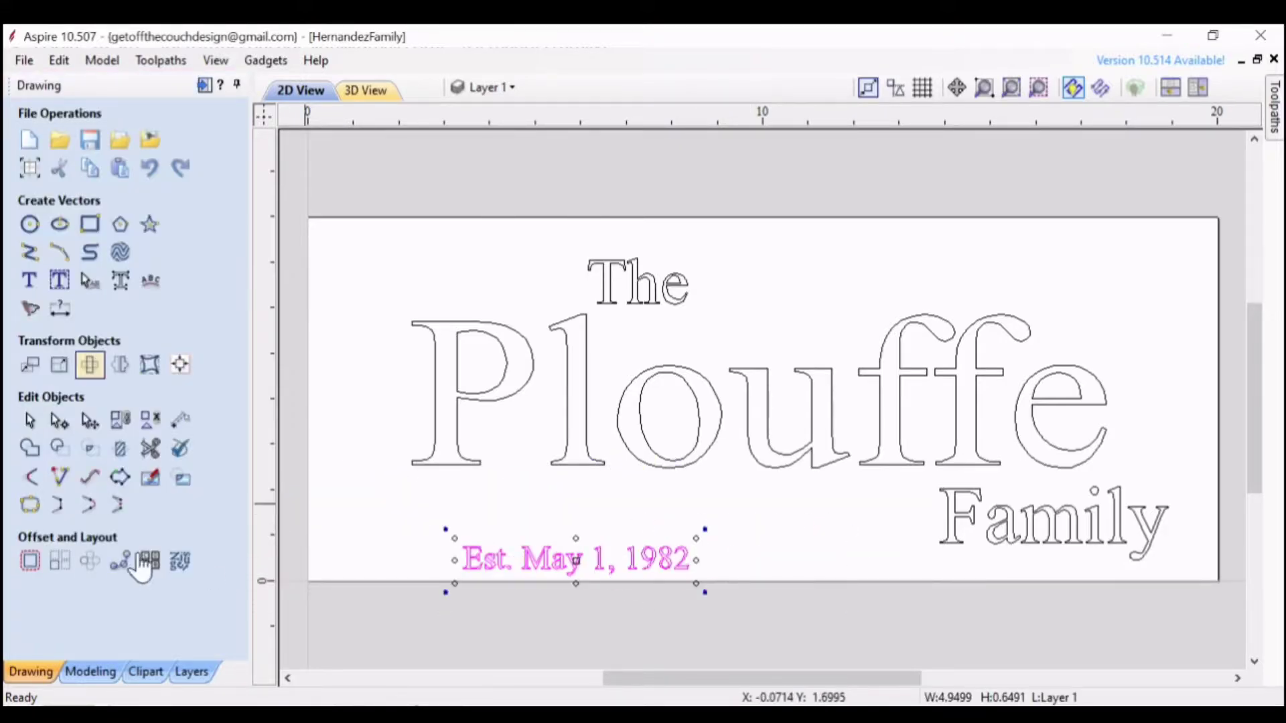
pyautogui.click(143, 561)
pyautogui.click(65, 181)
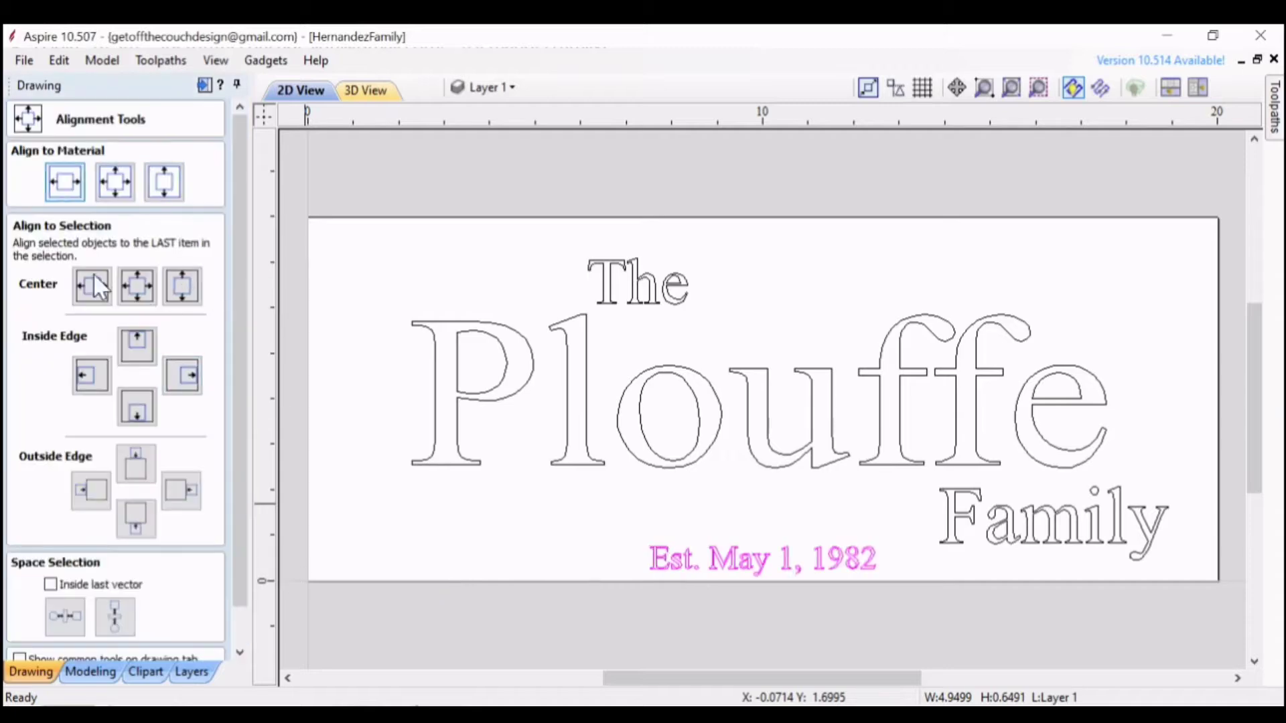
pyautogui.moveTo(732, 561); pyautogui.dragTo(732, 545)
pyautogui.click(965, 553)
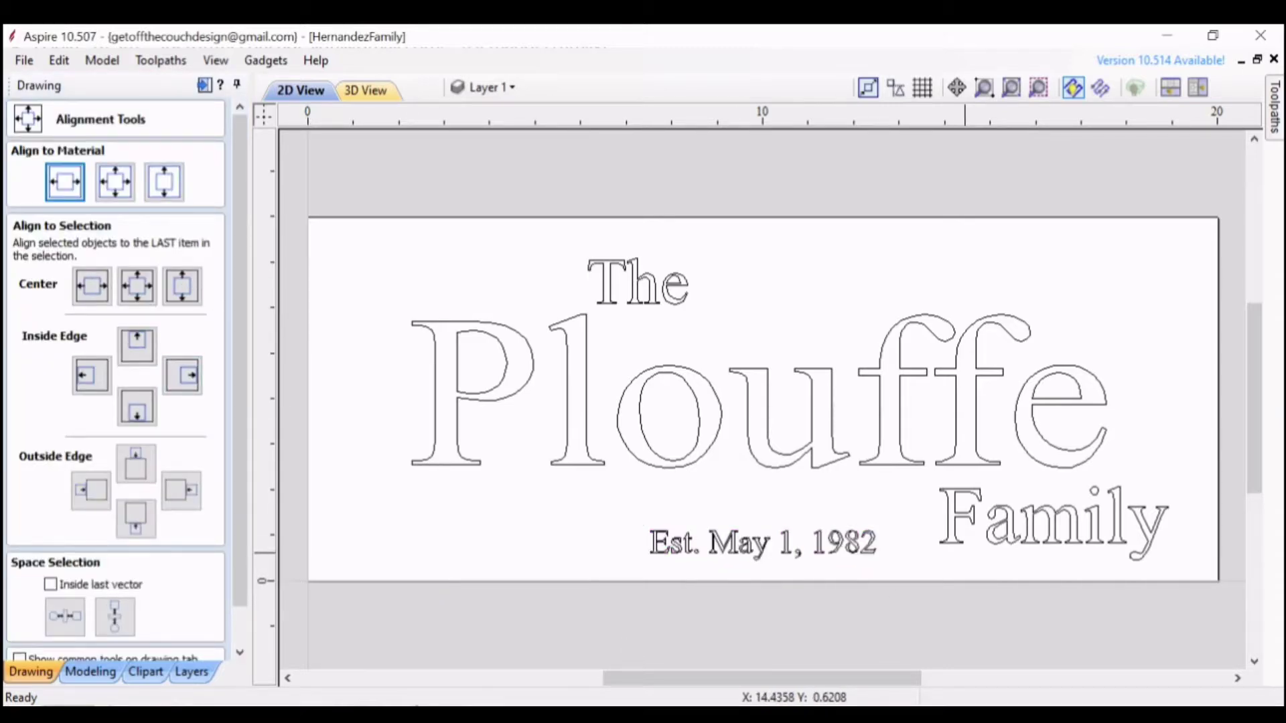
# Move "The" above the first letter of the surname and shrink it slightly.
pyautogui.scroll(-2, 181, 429)
pyautogui.click(181, 645)
pyautogui.moveTo(586, 250); pyautogui.dragTo(705, 313)
pyautogui.moveTo(654, 286); pyautogui.dragTo(431, 280)
pyautogui.moveTo(471, 306); pyautogui.dragTo(504, 296)
# Reduce the size of "Family" slightly, keeping it below the end of the surname.
pyautogui.click(1050, 559)
pyautogui.click(1146, 531)
pyautogui.click(1145, 531)
pyautogui.moveTo(1174, 567); pyautogui.dragTo(1142, 554)
pyautogui.click(1072, 621)
# Calculate a V-carve toolpath for all the sign text using the #RC-1142 Insert V Groove 90° 1/4 tool.
pyautogui.click(1274, 107)
pyautogui.click(1273, 84)
pyautogui.click(1046, 272)
pyautogui.moveTo(341, 282); pyautogui.dragTo(938, 527)
pyautogui.click(1141, 248)
pyautogui.click(401, 428)
pyautogui.click(922, 663)
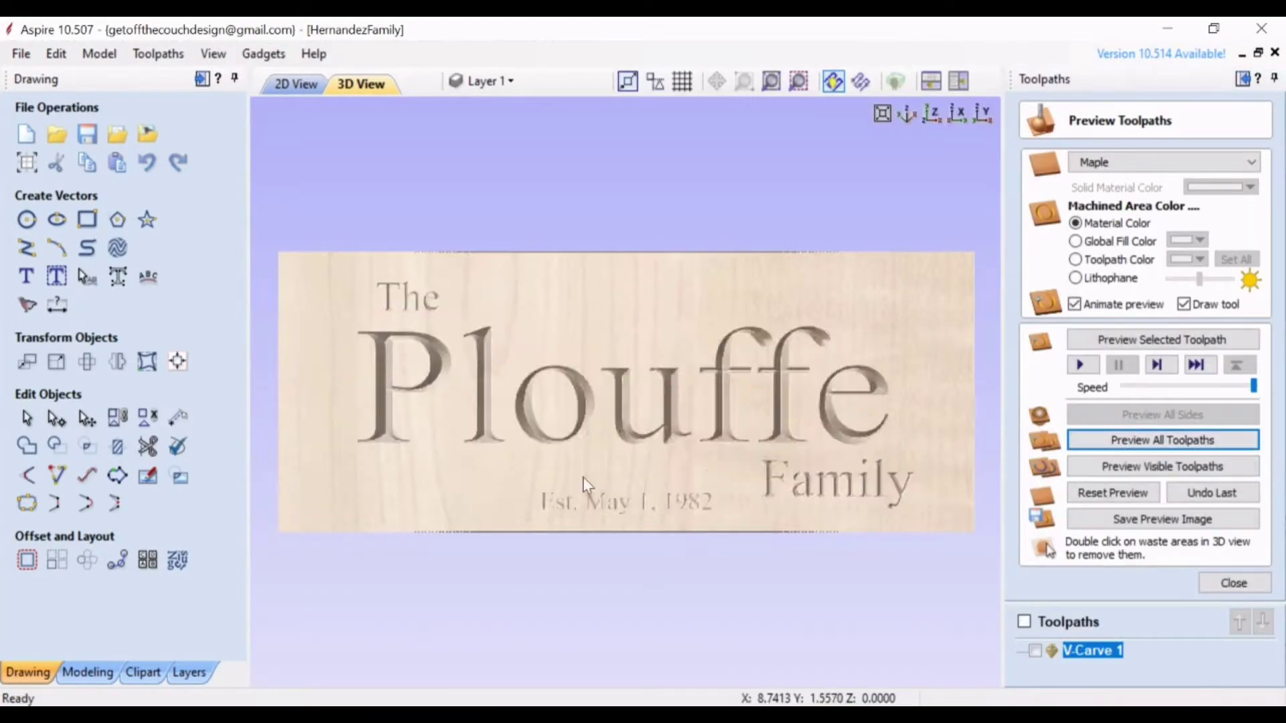
pyautogui.moveTo(582, 477); pyautogui.dragTo(627, 512)
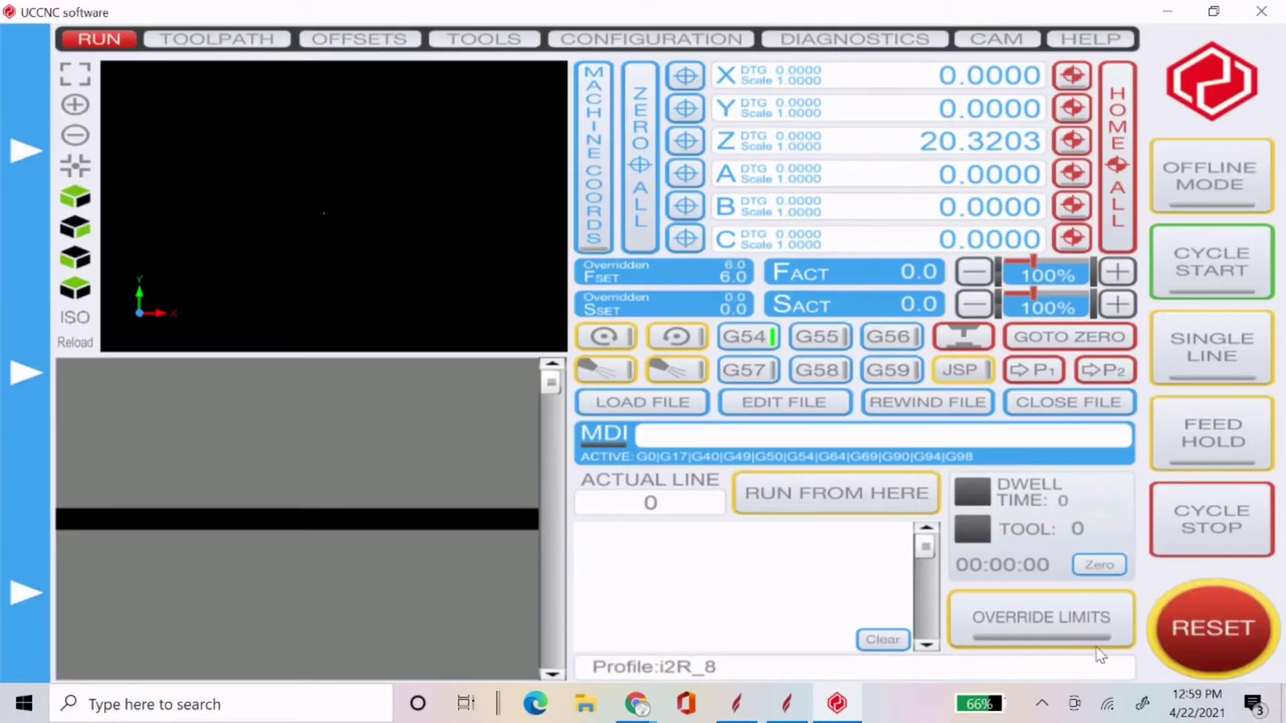
# Return to Aspire and save the V-Carve 1 toolpath in the Commissions folder, named with the surname followed by "90deg".
pyautogui.click(787, 703)
pyautogui.click(1234, 561)
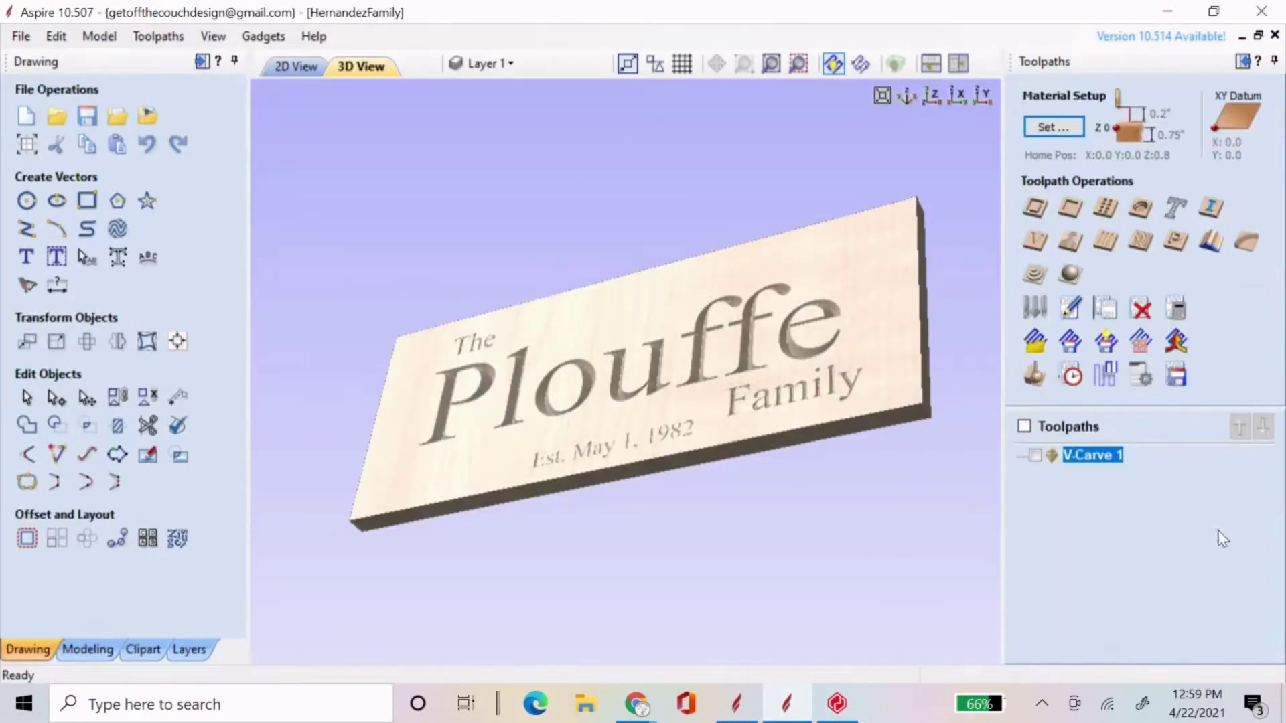
pyautogui.click(1176, 376)
pyautogui.click(1148, 525)
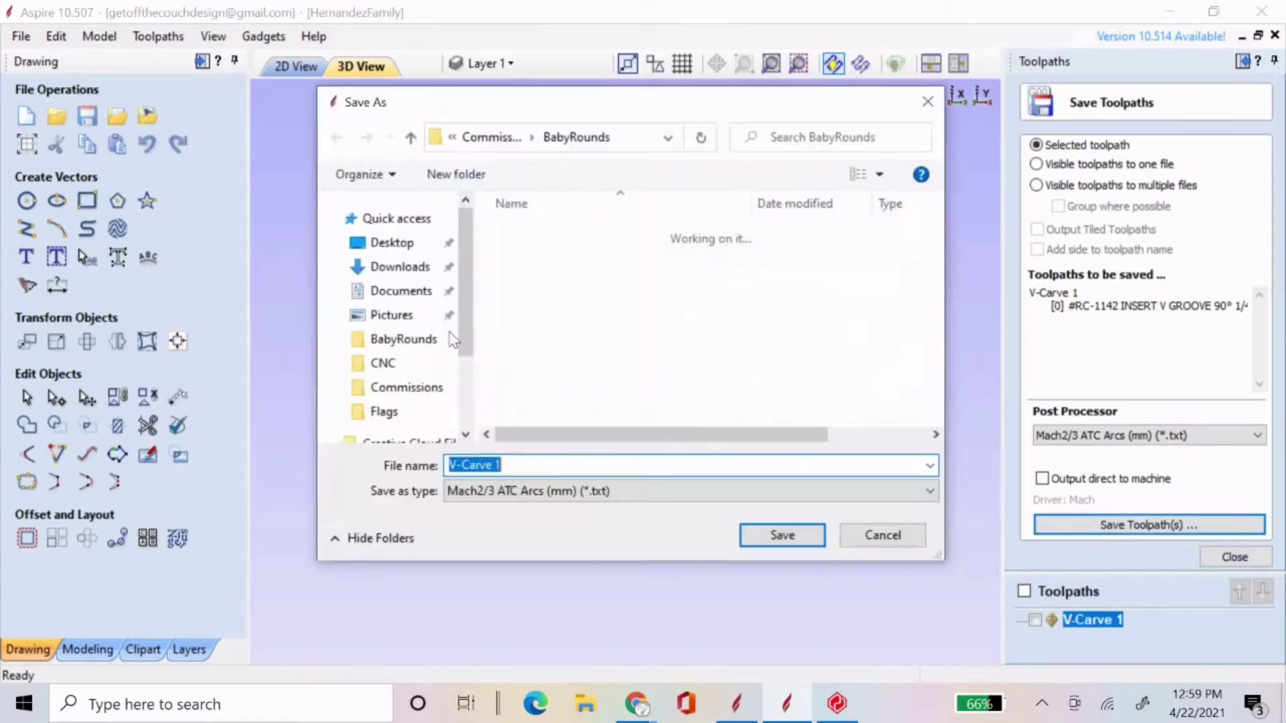
pyautogui.click(409, 387)
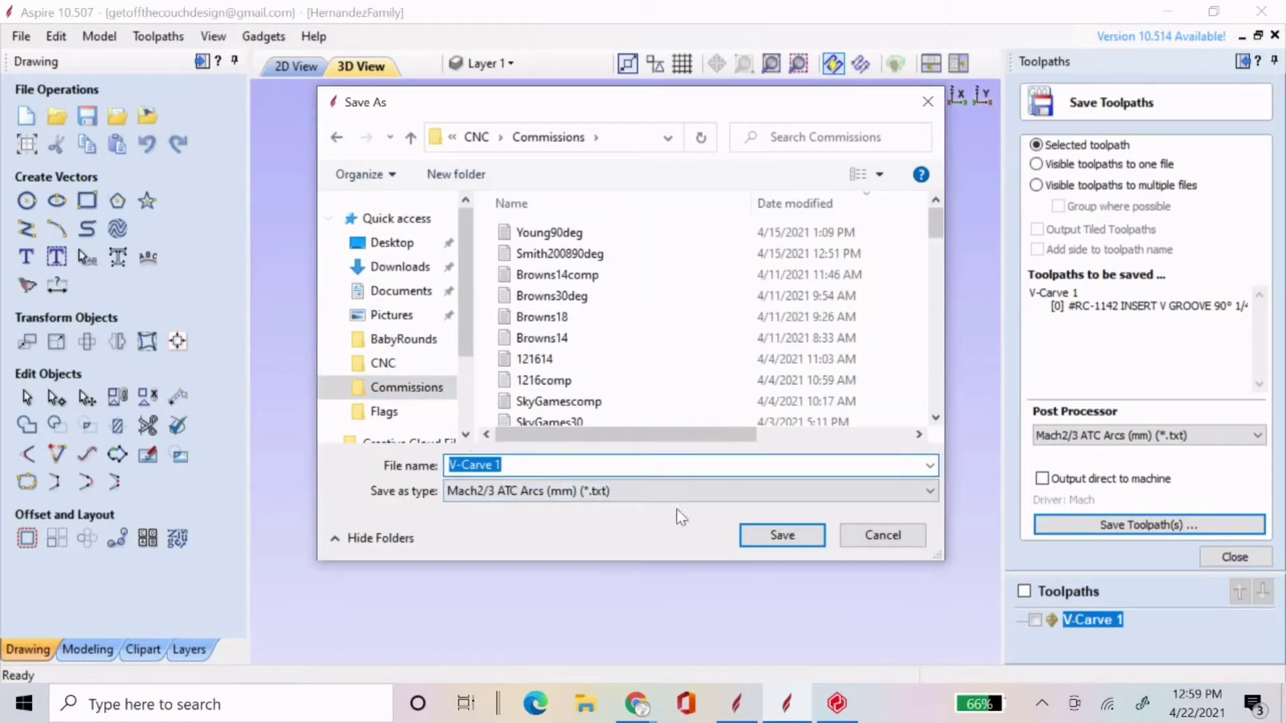
pyautogui.write('Plouffe90deg')
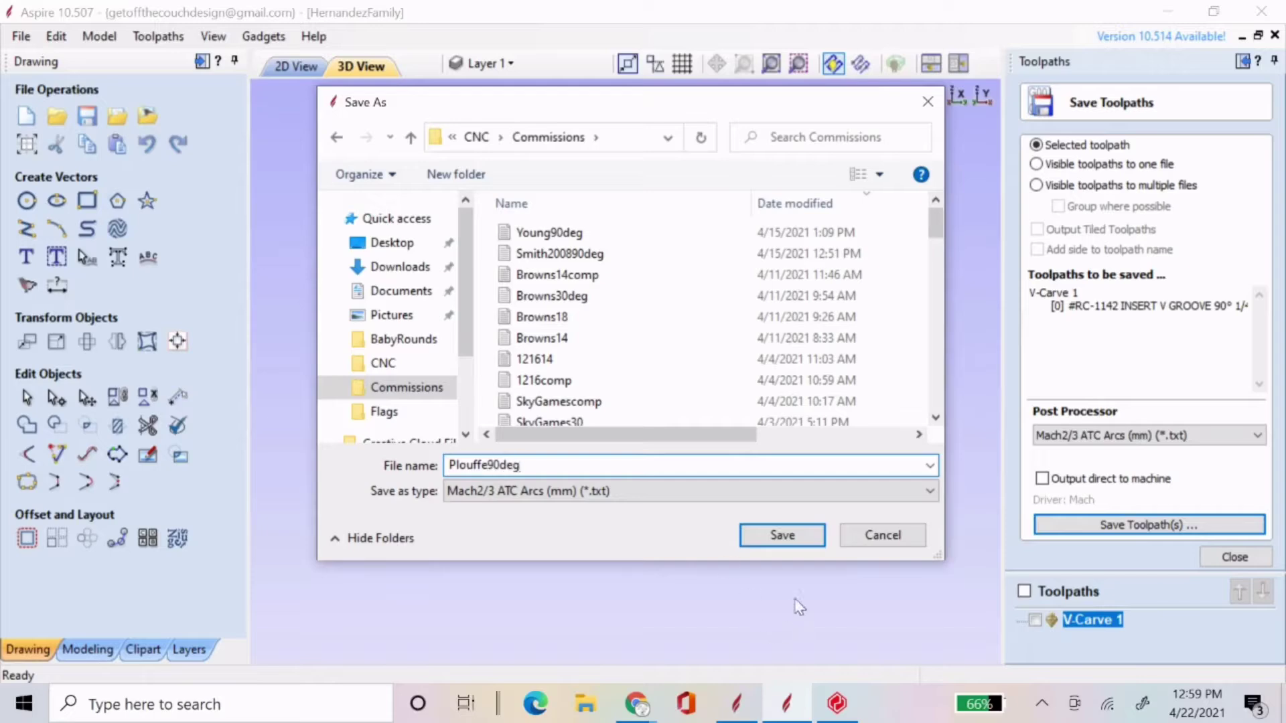
pyautogui.click(769, 534)
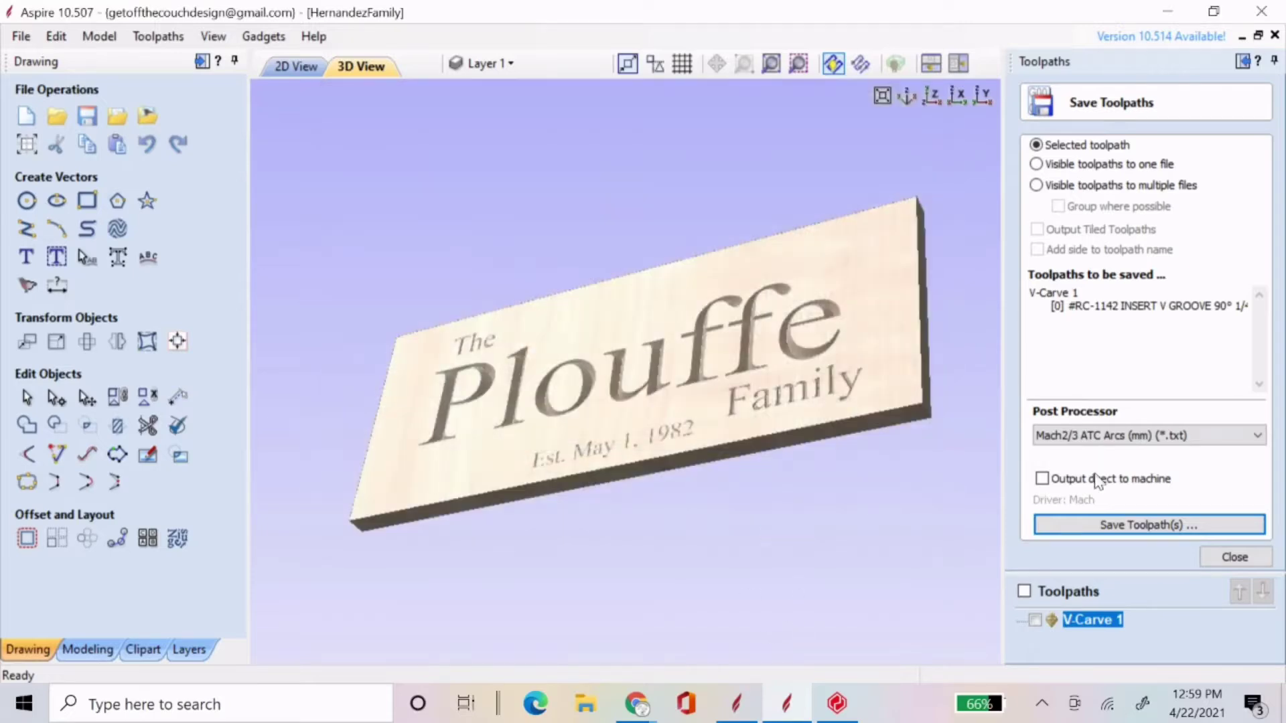
# Switch to UCCNC and load the newly saved 90deg toolpath file from the Commissions folder.
pyautogui.click(837, 703)
pyautogui.click(677, 400)
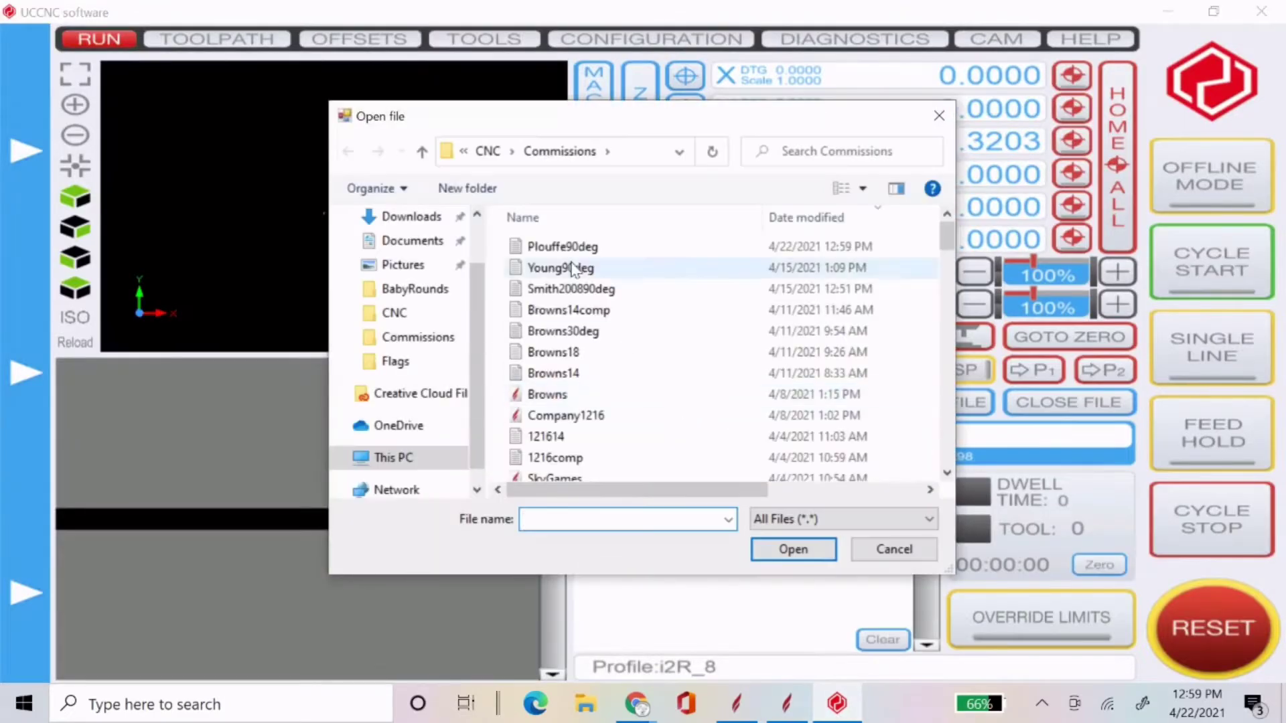
pyautogui.doubleClick(557, 246)
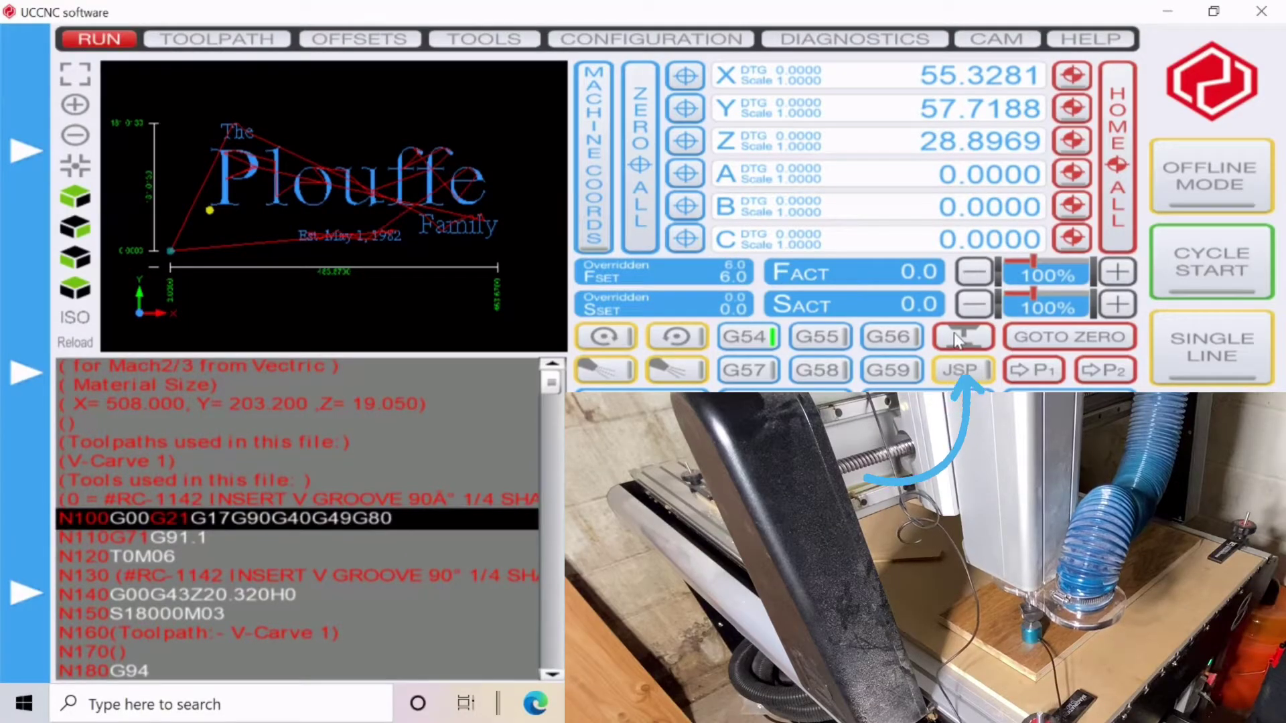
# Probe the tool height on the workpiece and send the machine to its zero position.
pyautogui.click(953, 332)
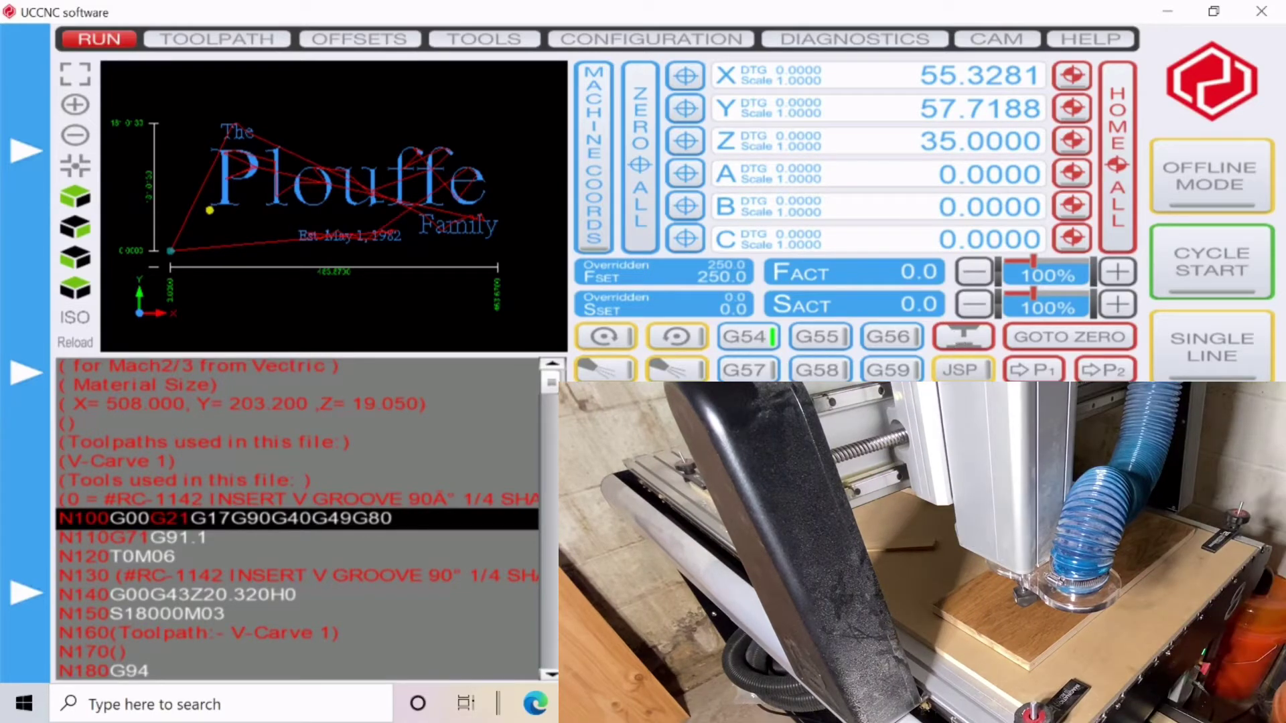
pyautogui.click(1058, 339)
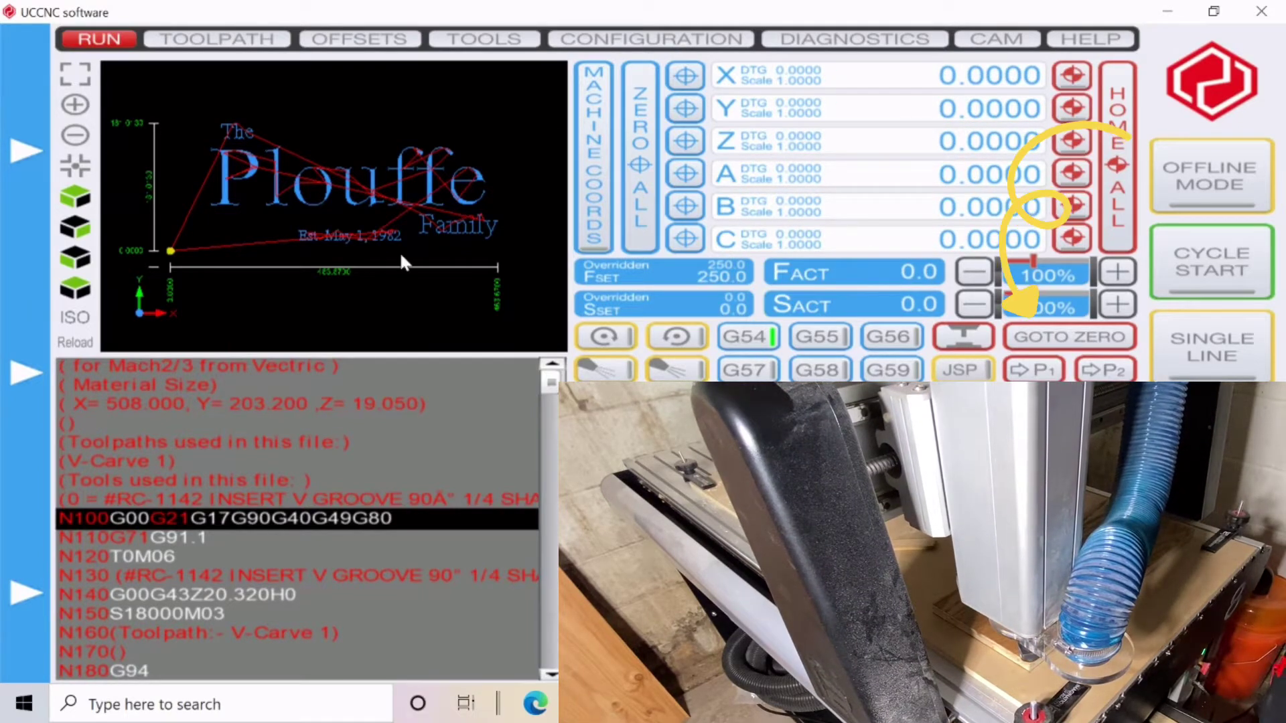
# Start the machining cycle for the loaded sign toolpath.
pyautogui.moveTo(41, 415)
pyautogui.click(273, 496)
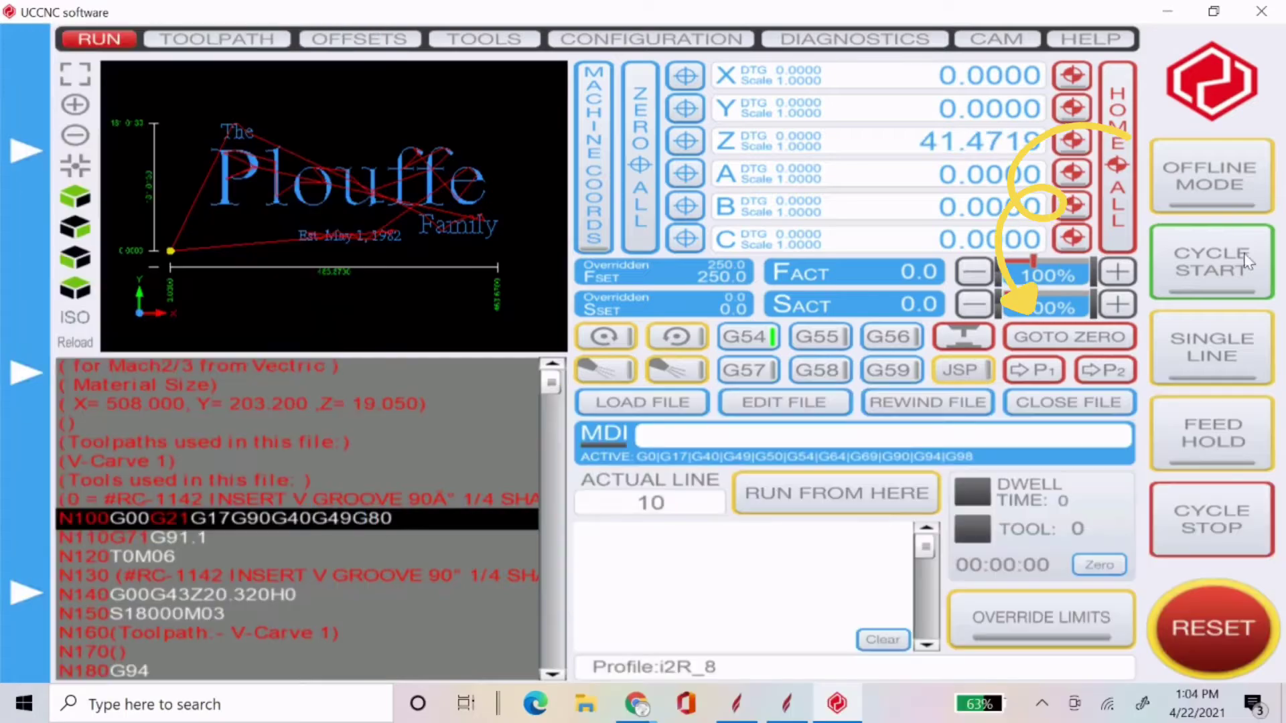
pyautogui.click(1195, 267)
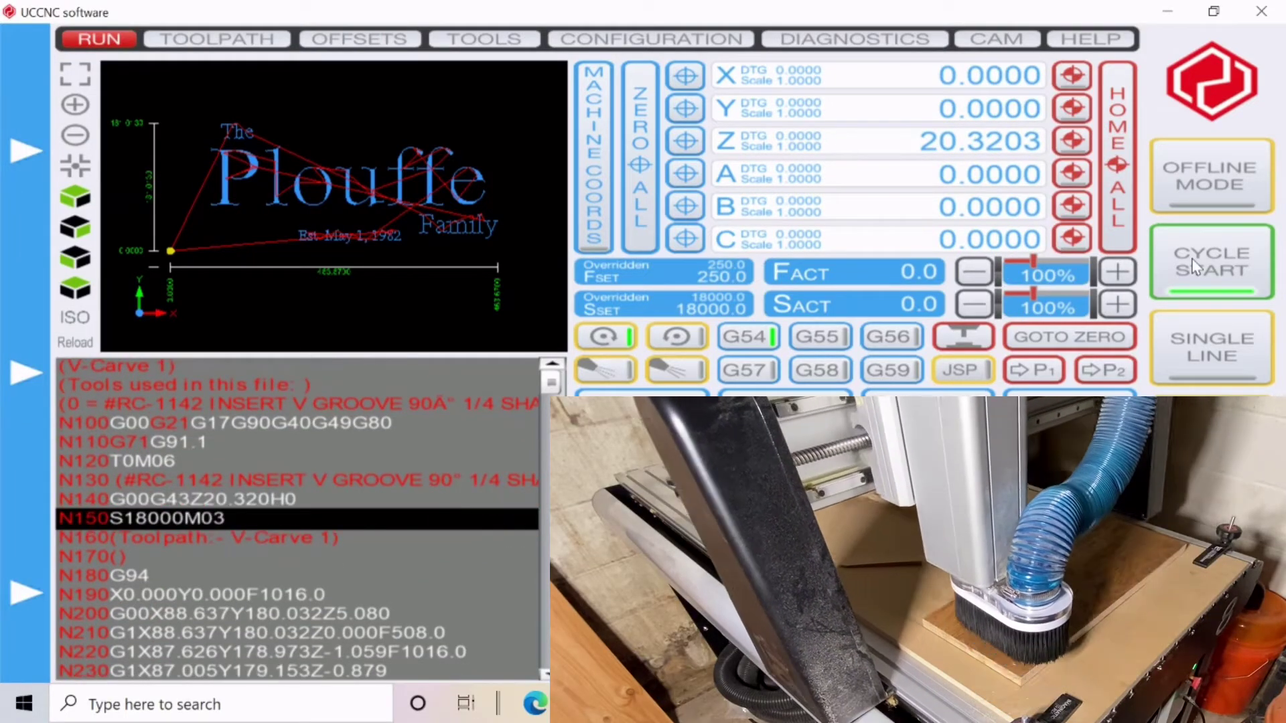